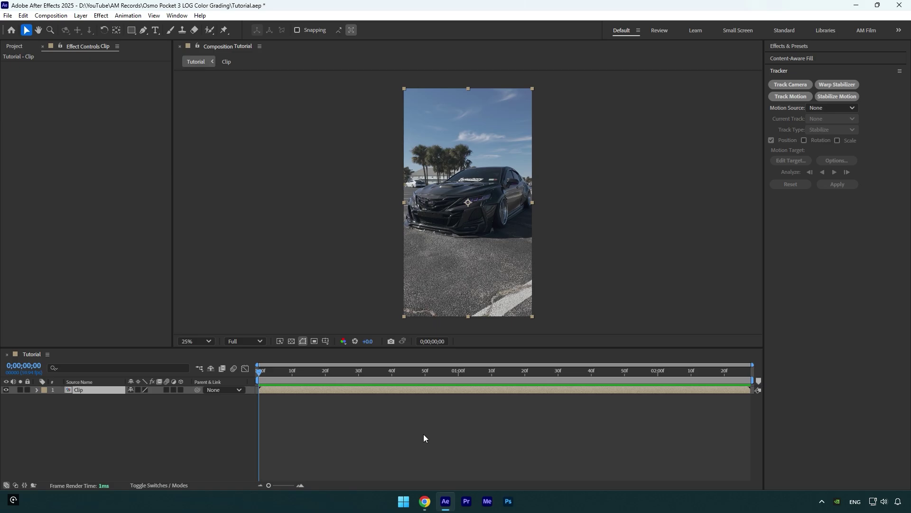
Download the Windows .cube LUT for DJI OSMO Pocket 3 D-Log M to Rec.709 from DJI Download Center
left_click(426, 499)
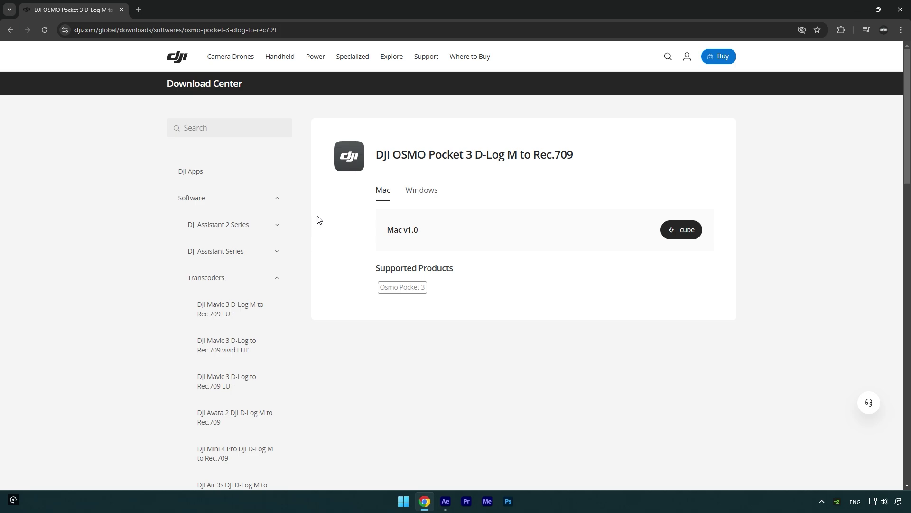
left_click(423, 194)
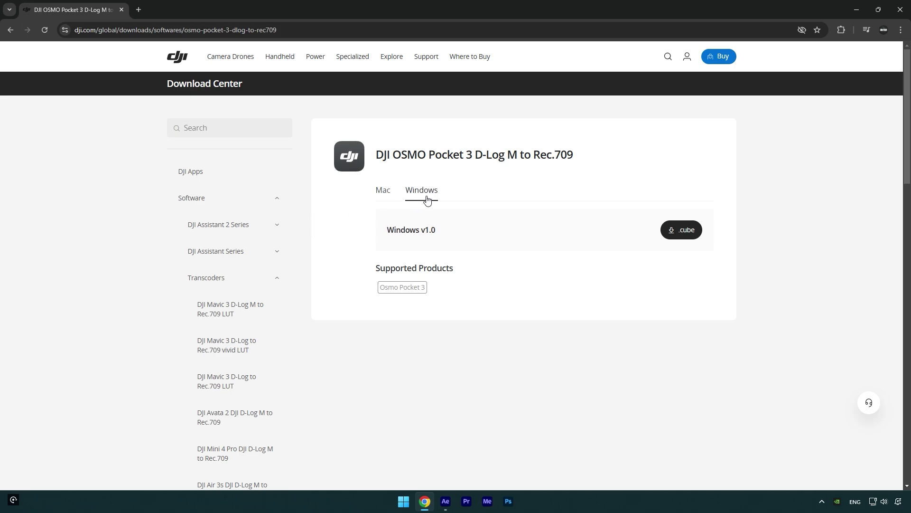
left_click(669, 229)
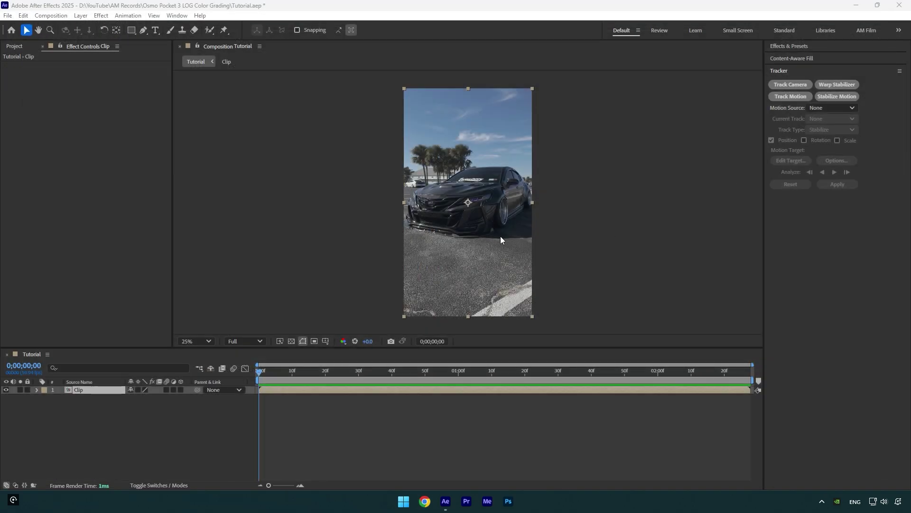
Apply Lumetri Color to the clip and load the downloaded DJI .cube LUT as its Creative look
key("ctrl+space")
type("lume")
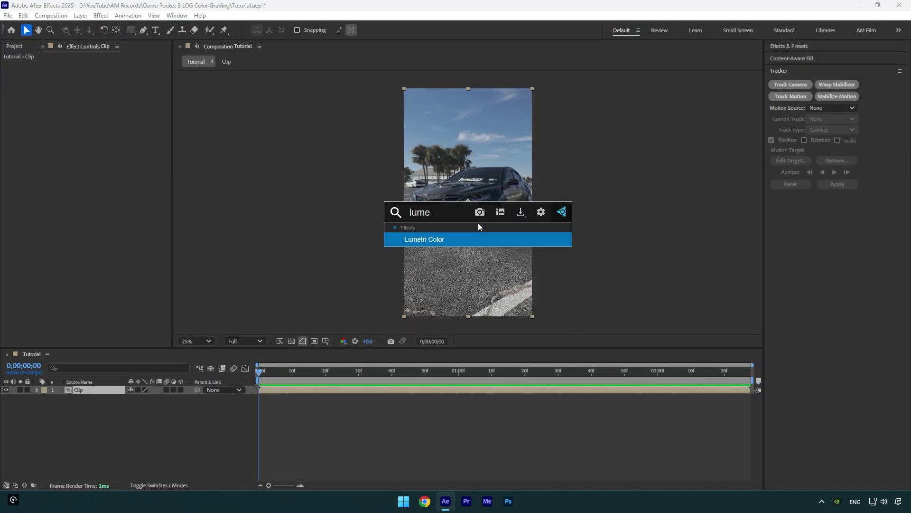
key("Return")
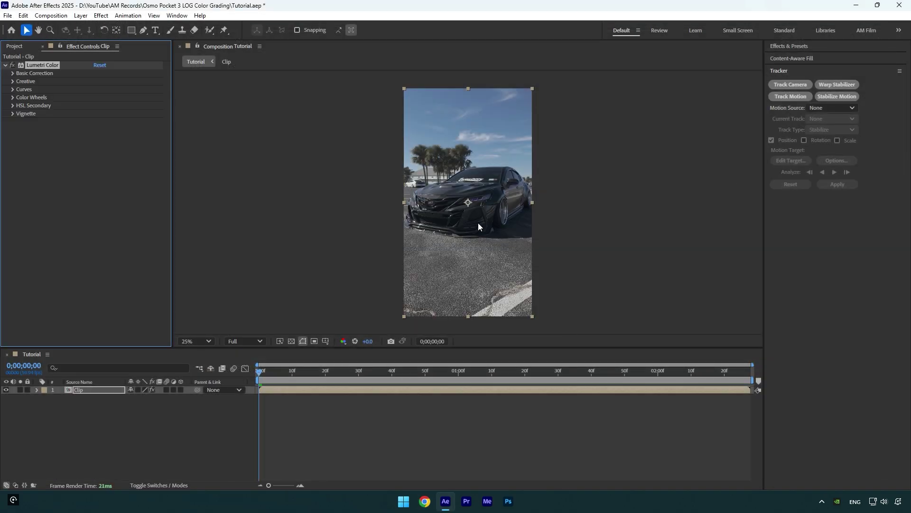
left_click(13, 81)
left_click(123, 97)
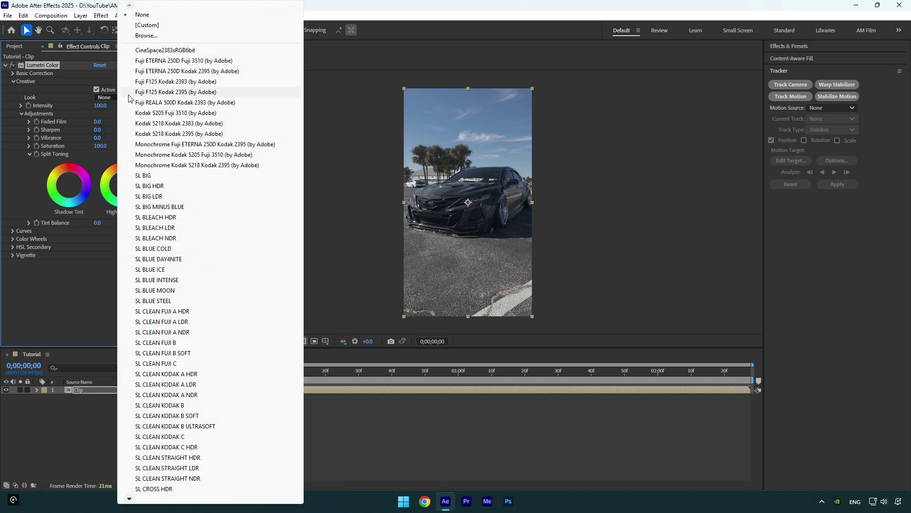
left_click(156, 36)
double_click(116, 131)
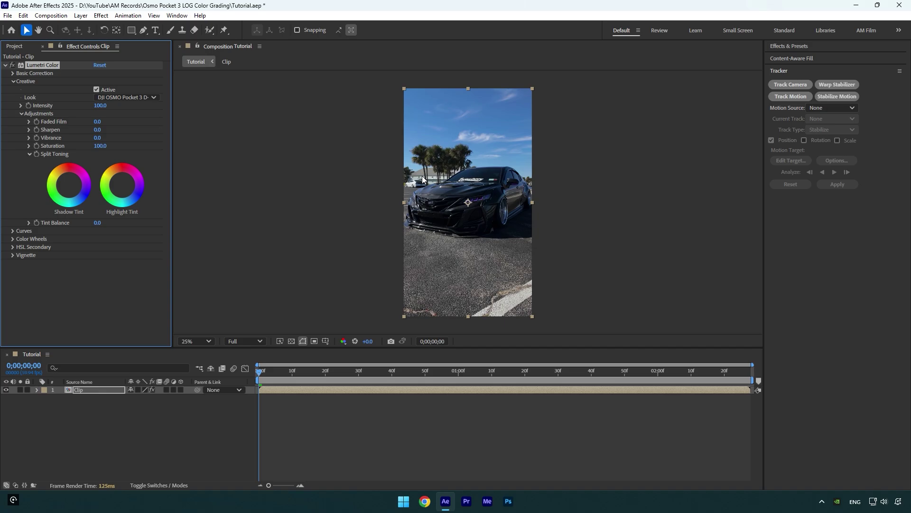
Set the Lumetri Creative Sharpen amount to 30
left_click(99, 129)
type("30")
key("Return")
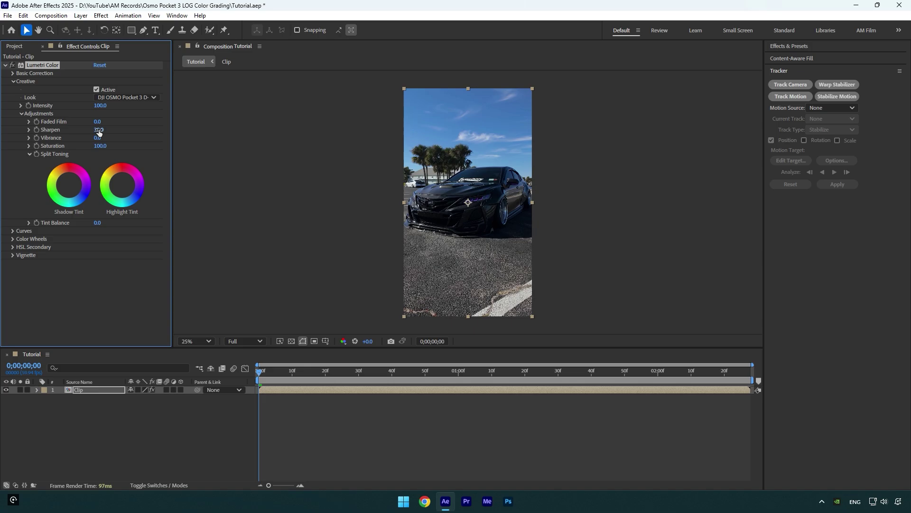
In Basic Correction, set Exposure 0.2, Contrast 3, Highlights 11, Shadows 12, Whites 6, Blacks -21
left_click(13, 81)
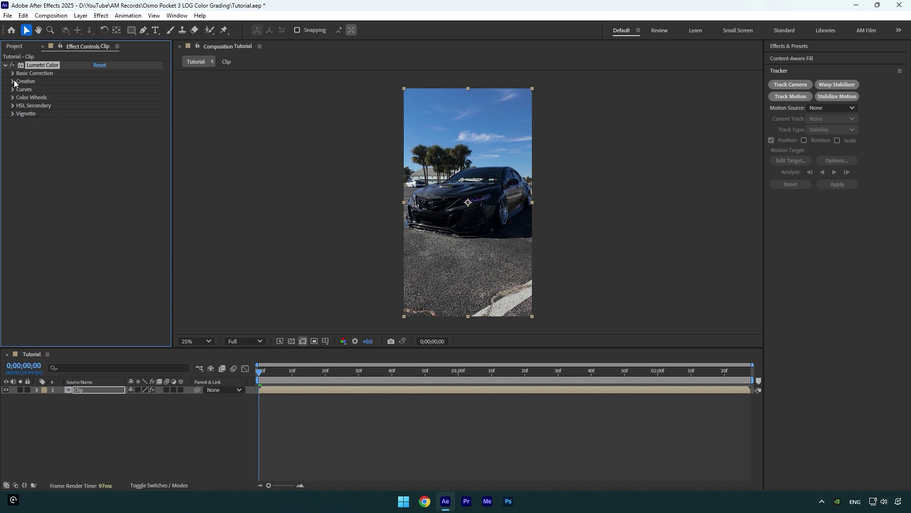
left_click(13, 74)
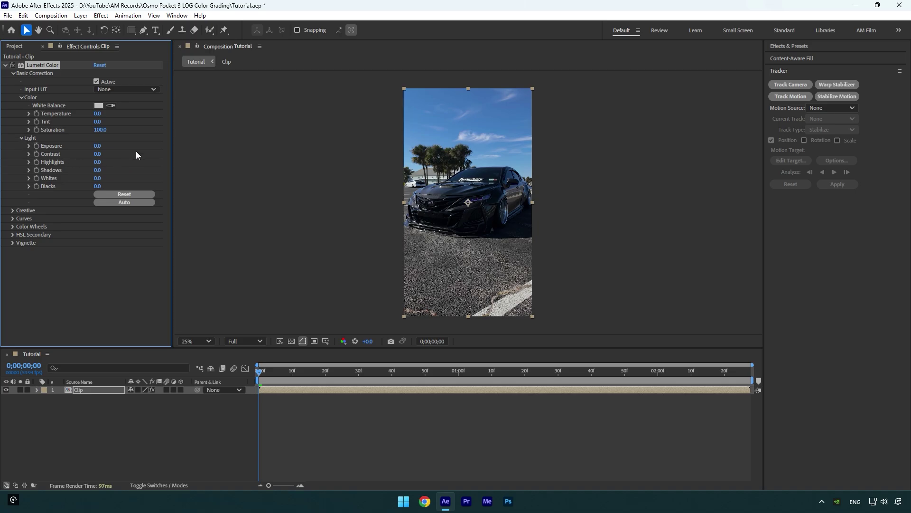
left_click_drag(102, 144, 87, 186)
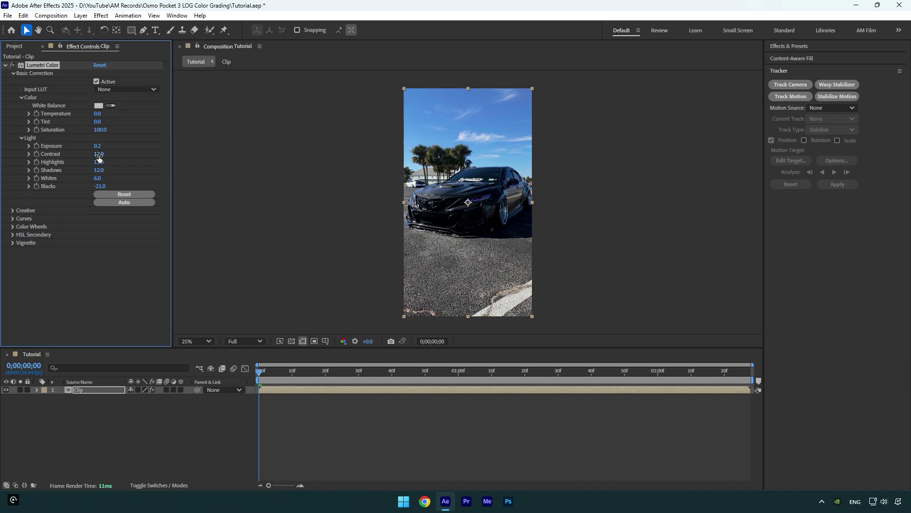
left_click_drag(101, 154, 97, 158)
Add shadow, midtone and highlight points on the RGB curve and drag them into an S-curve
left_click(13, 218)
scroll(21, 231, "down", 3)
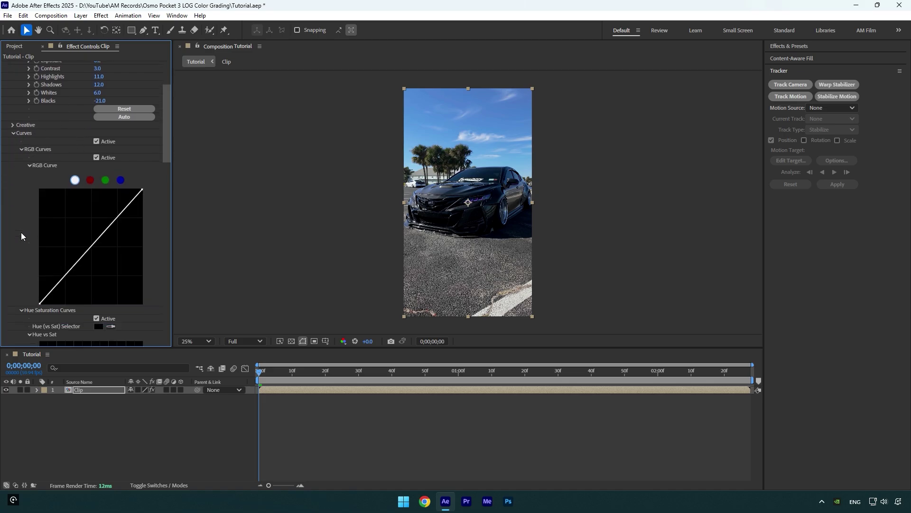
left_click(65, 276)
left_click(90, 246)
left_click(118, 218)
left_click_drag(65, 275, 67, 277)
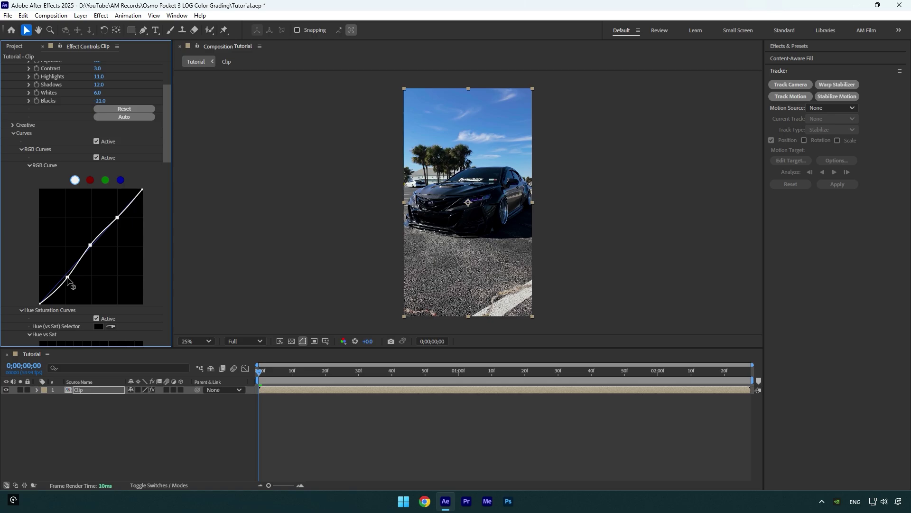
left_click_drag(90, 245, 122, 221)
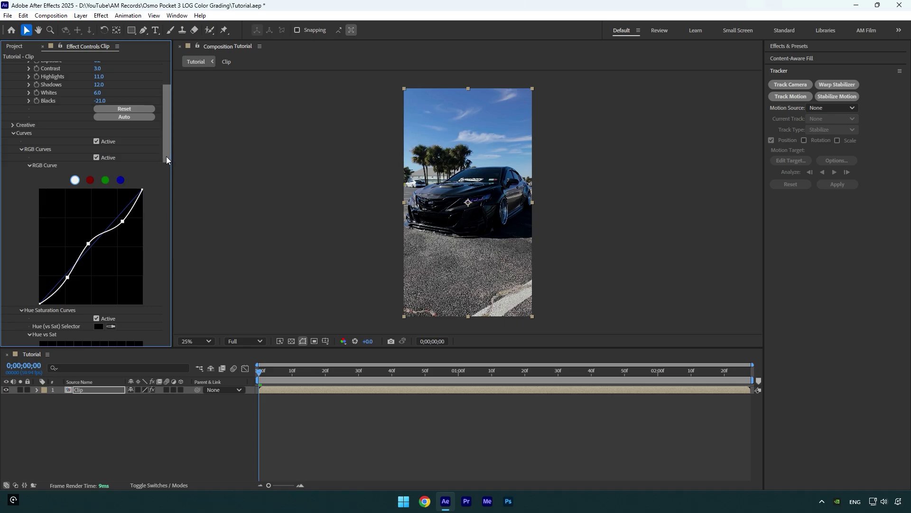
Sample the blue sky, shift its hue in Hue vs Hue and boost its saturation in Hue vs Sat
left_click_drag(167, 155, 165, 234)
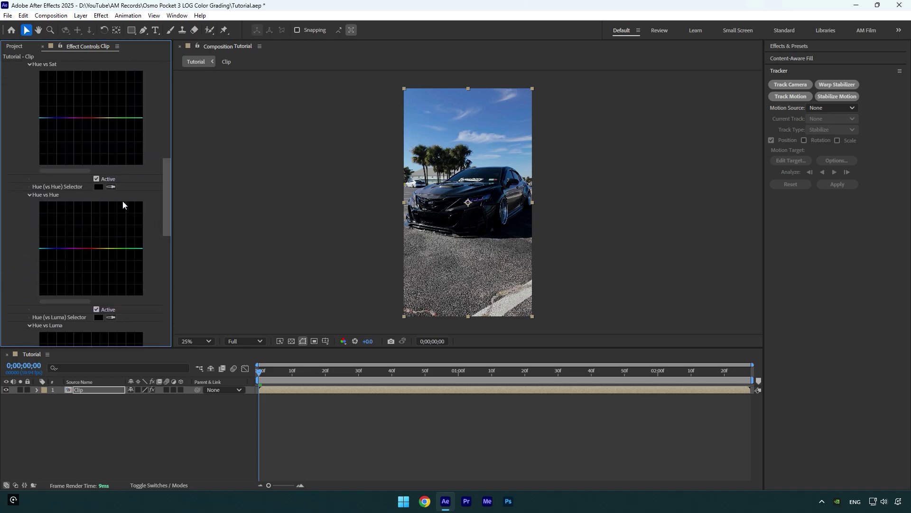
left_click(112, 187)
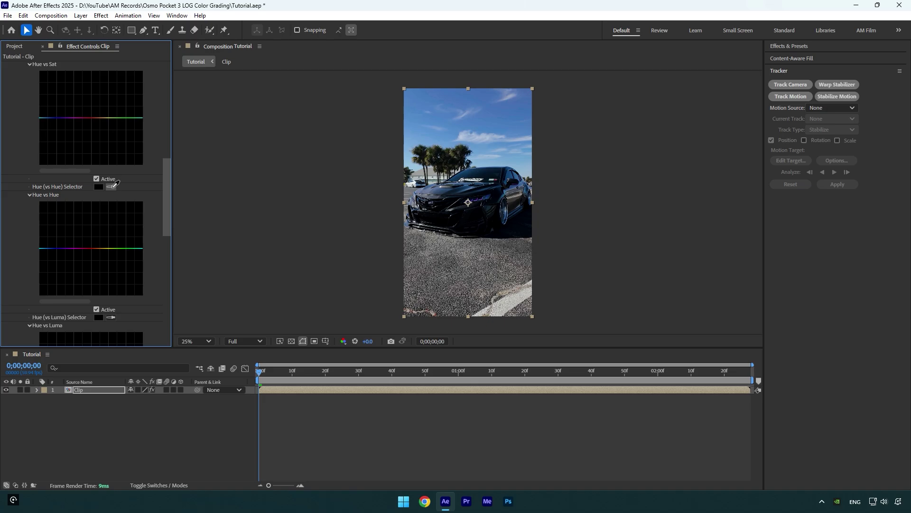
left_click(512, 120)
left_click_drag(58, 251, 53, 246)
left_click_drag(167, 228, 168, 215)
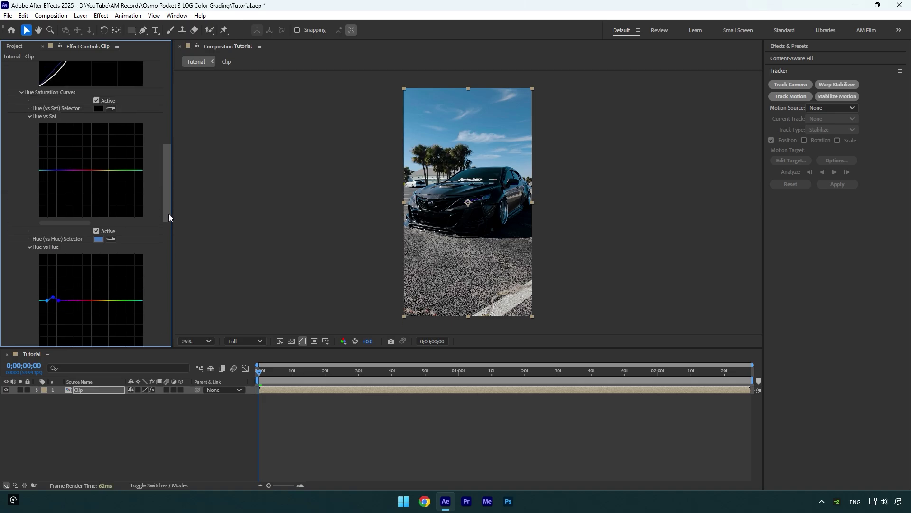
left_click(111, 108)
left_click(499, 124)
left_click_drag(52, 170, 55, 161)
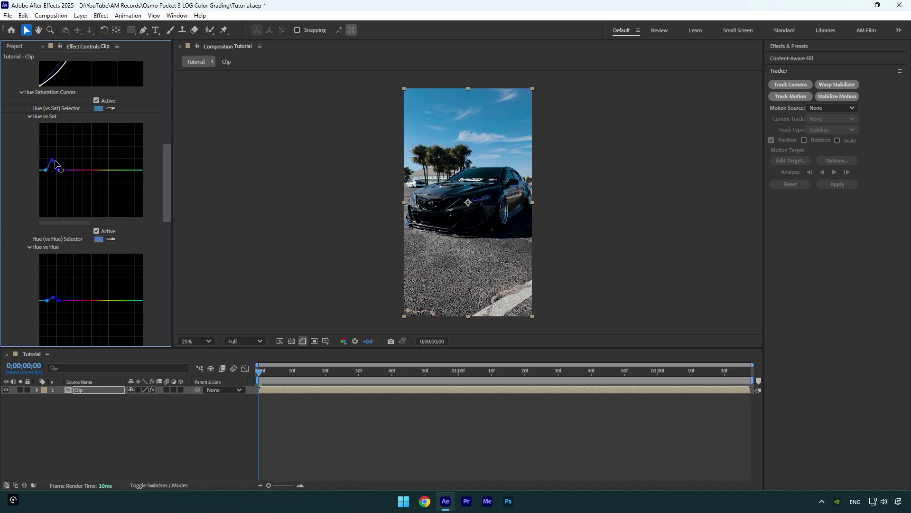
Sample the olive tones, boost their saturation and shift their hue
left_click(111, 108)
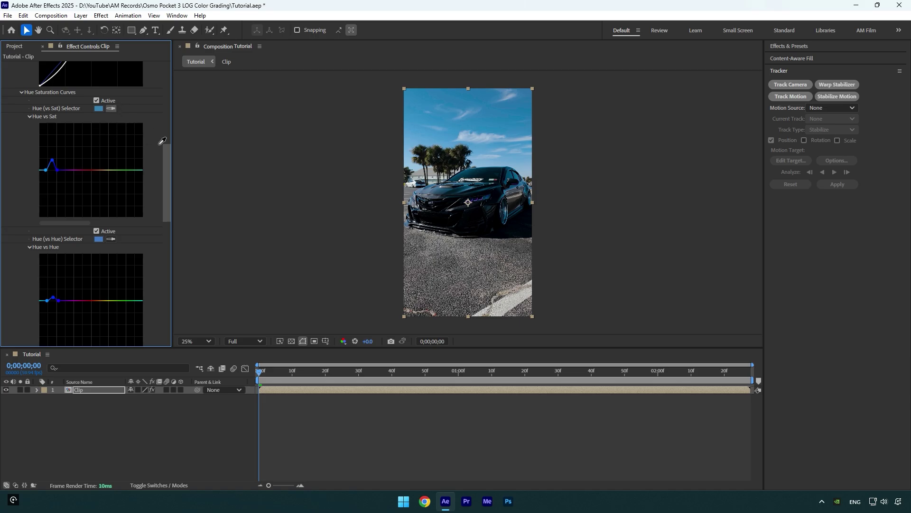
left_click(430, 152)
left_click_drag(112, 177, 113, 168)
left_click(111, 240)
left_click(416, 173)
left_click_drag(114, 308, 114, 303)
Raise Blacks from -21 to -9 and preview a later frame of the clip
left_click_drag(169, 215, 167, 124)
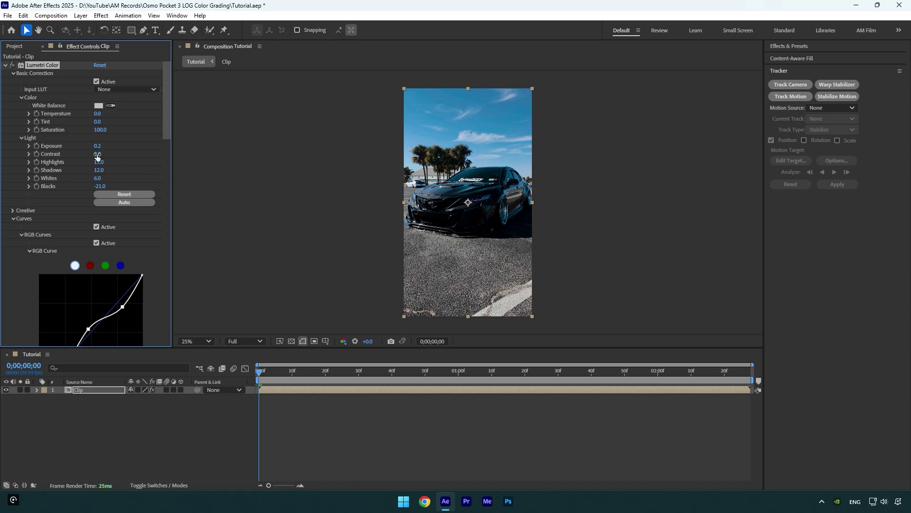
left_click_drag(103, 186, 103, 177)
left_click_drag(259, 370, 355, 383)
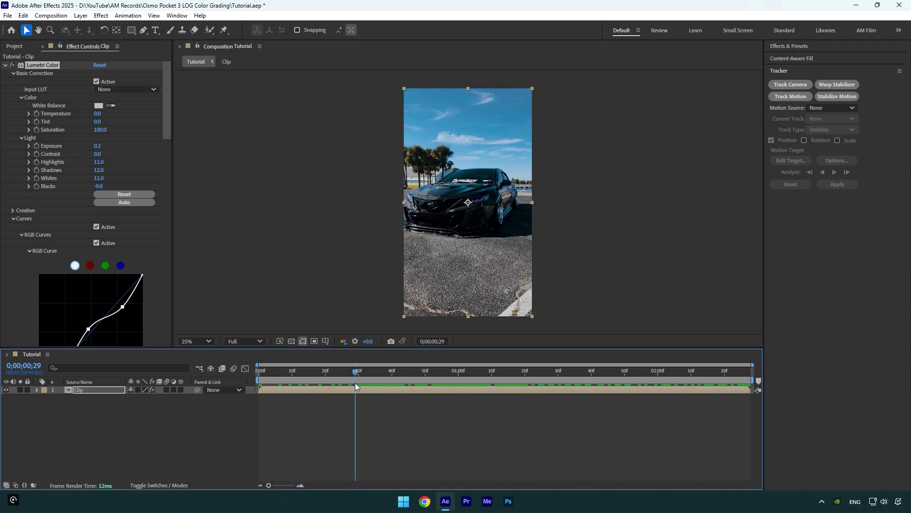
Compare the grade with the ungraded clip, then warm Temperature to 8.0
left_click(12, 66)
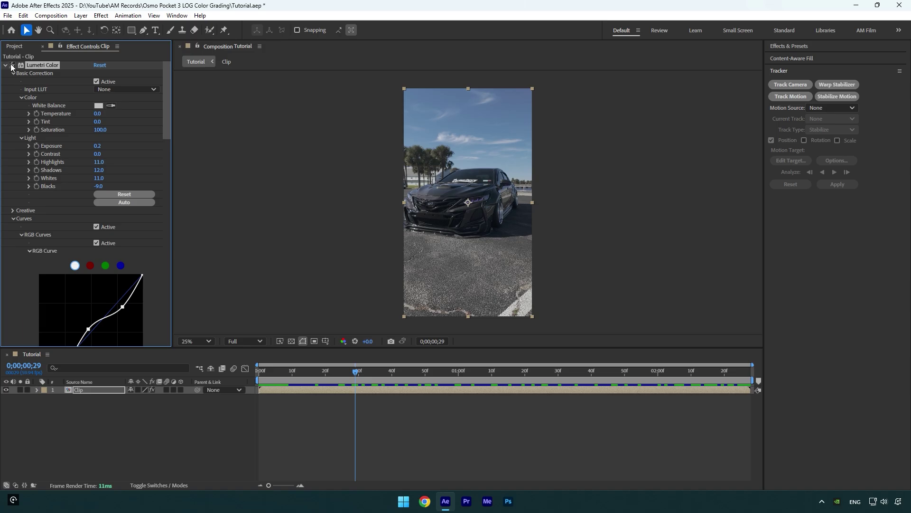
left_click(12, 66)
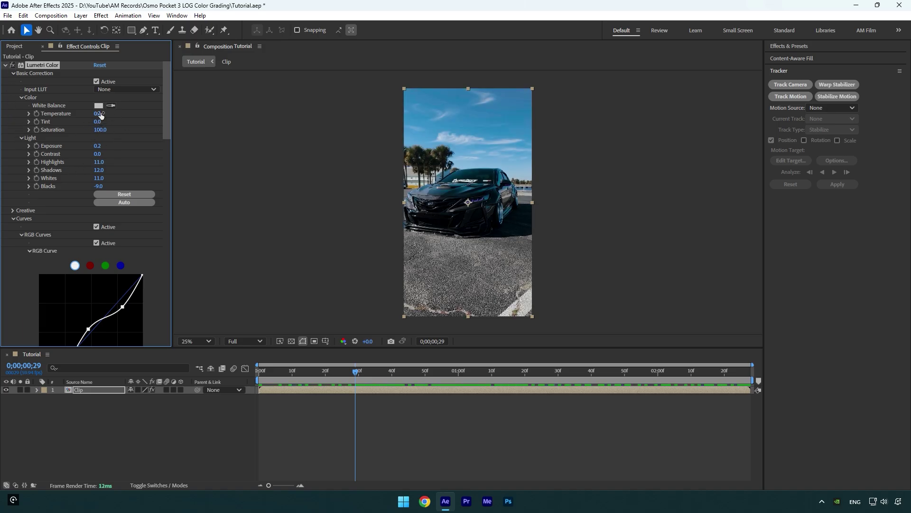
left_click_drag(100, 116, 104, 113)
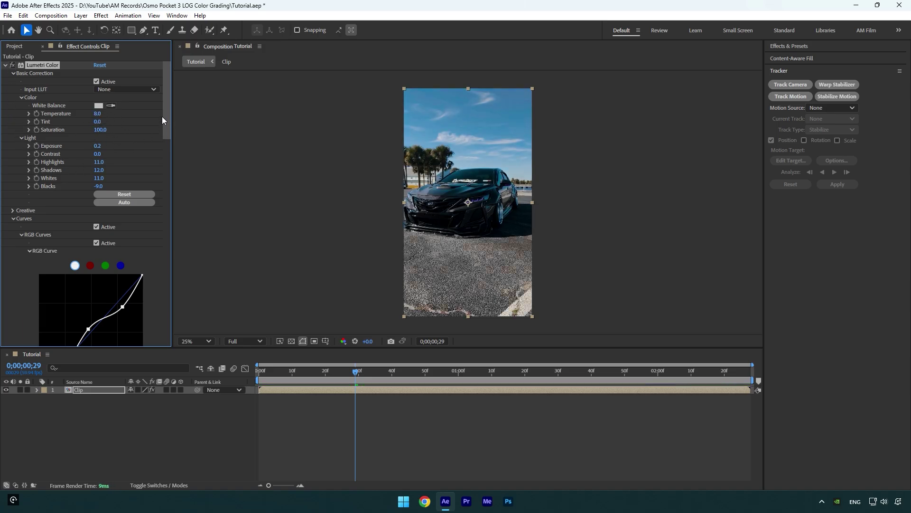
left_click_drag(166, 116, 153, 323)
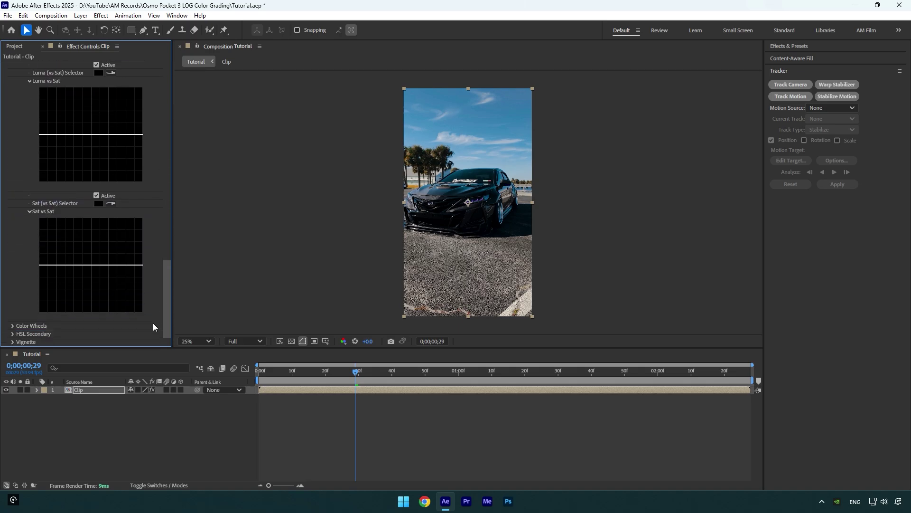
Add a Lumetri vignette with Amount -1.3, Midpoint about 45, Roundness 40 and Feather 100
left_click(13, 341)
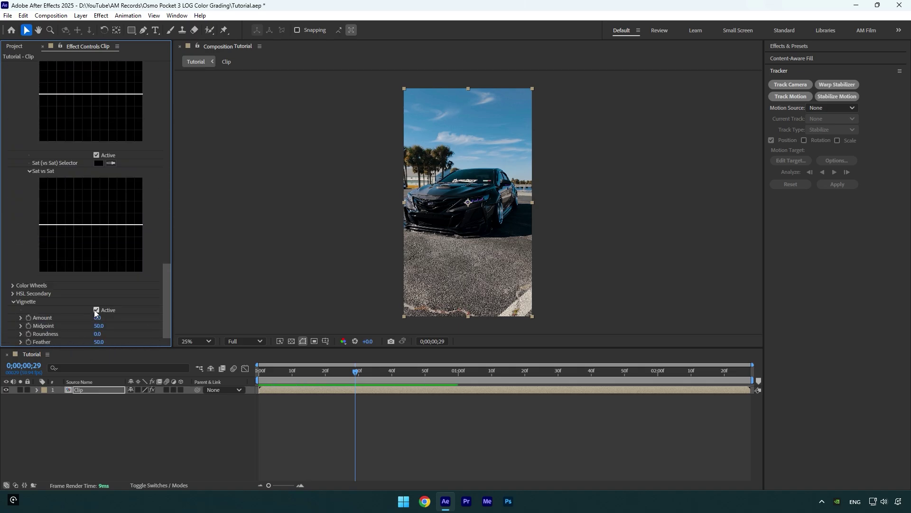
left_click_drag(98, 317, 92, 318)
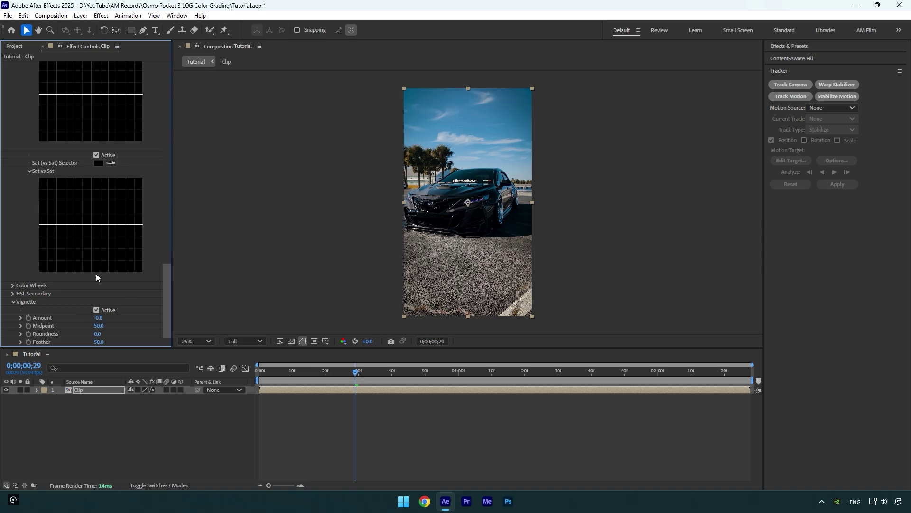
left_click_drag(98, 318, 101, 326)
mouse_move(97, 334)
left_mouse_down()
mouse_move(117, 334)
mouse_move(99, 327)
left_mouse_up()
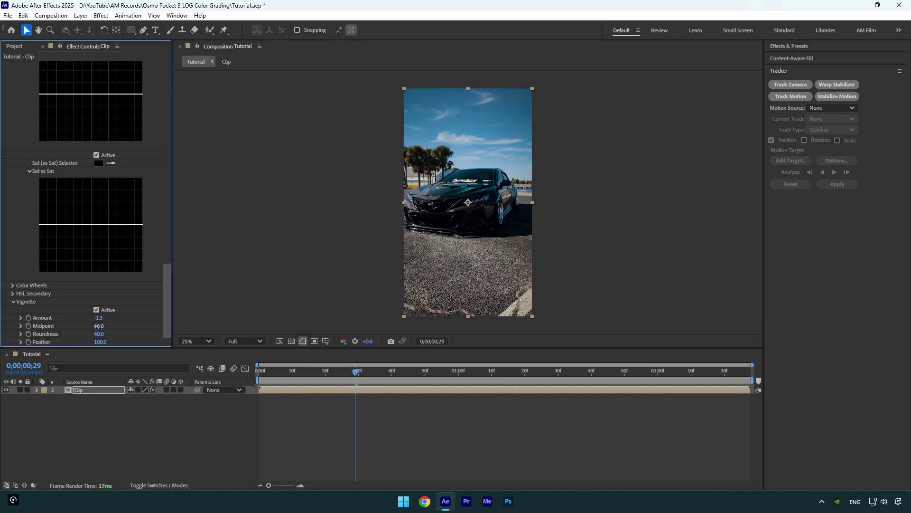
In Hue vs Luma, sample the blue sky and pull its luma down to darken it
left_click_drag(164, 303, 177, 212)
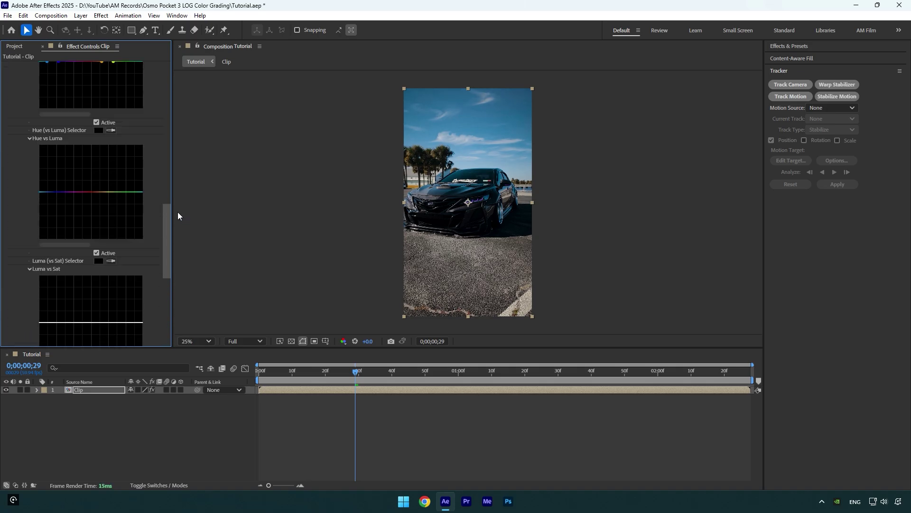
left_click(112, 130)
left_click(471, 124)
left_click_drag(50, 195, 51, 196)
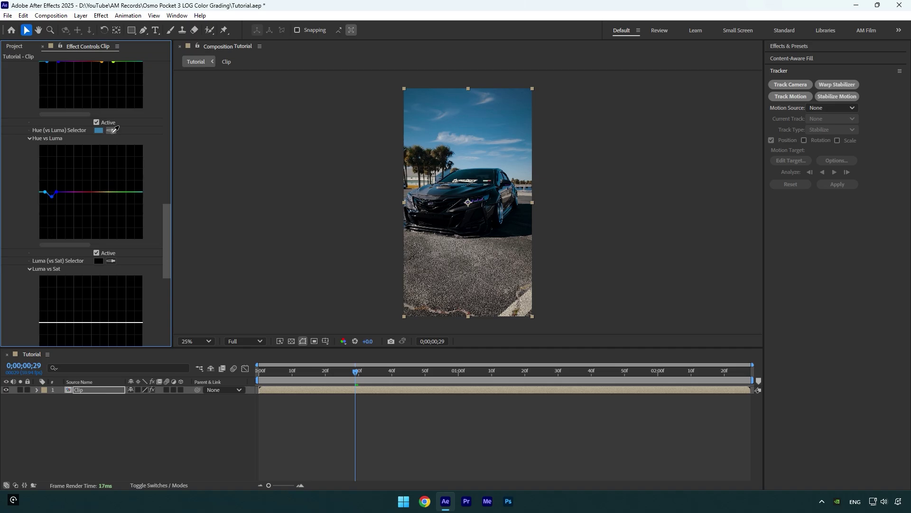
Sample the car's orange and tan tones and raise their luma slightly
left_click(415, 185)
left_click_drag(93, 192, 95, 190)
left_click(112, 130)
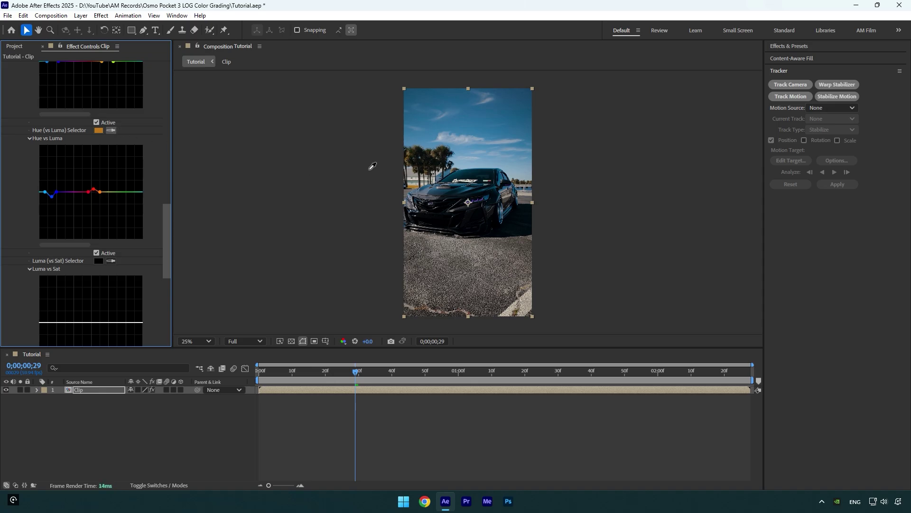
left_click(415, 151)
mouse_move(105, 193)
left_mouse_down()
mouse_move(106, 183)
mouse_move(106, 191)
left_mouse_up()
Pull Highlights down to -5.0 and lift the RGB curve's points slightly to brighten the image
left_click_drag(165, 222, 168, 78)
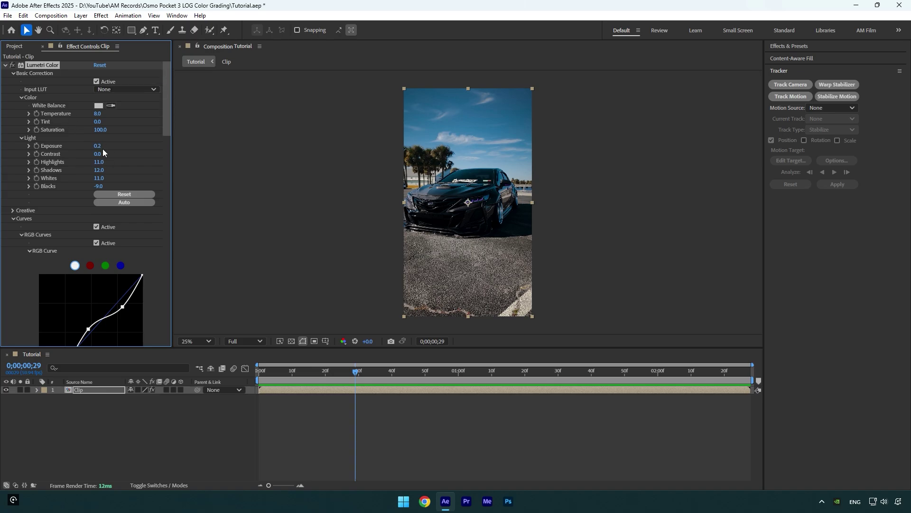
left_click_drag(105, 161, 98, 161)
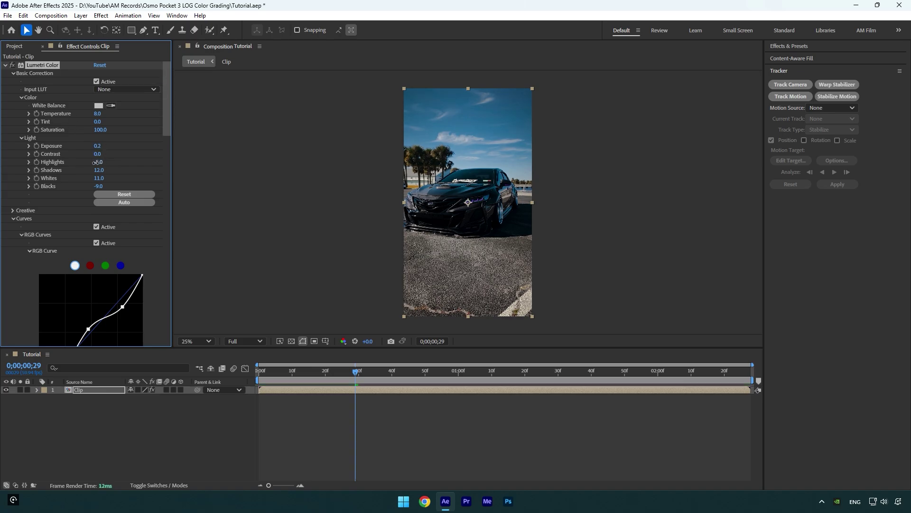
left_click_drag(166, 114, 165, 149)
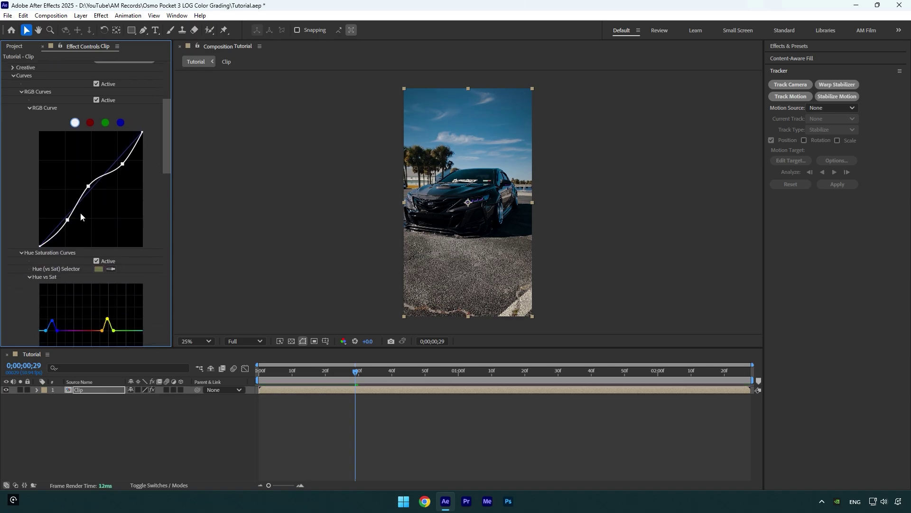
left_click_drag(70, 222, 69, 218)
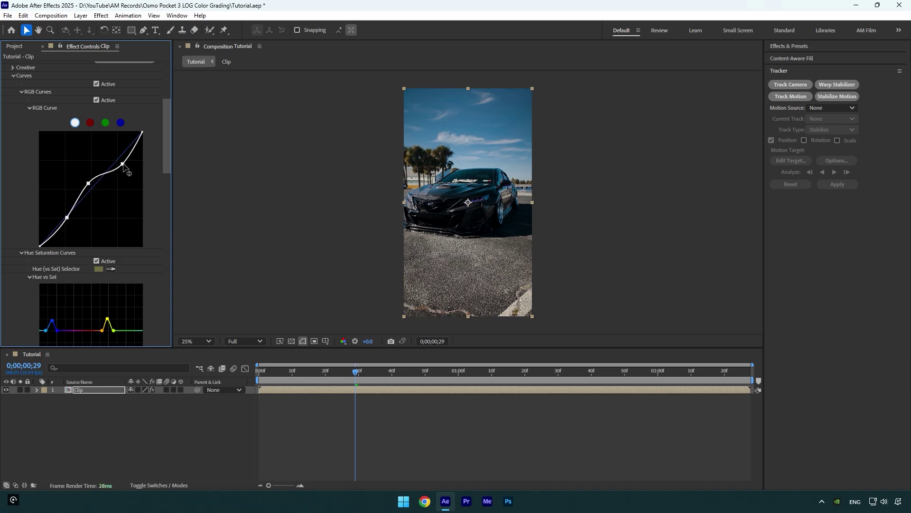
left_click_drag(122, 165, 120, 163)
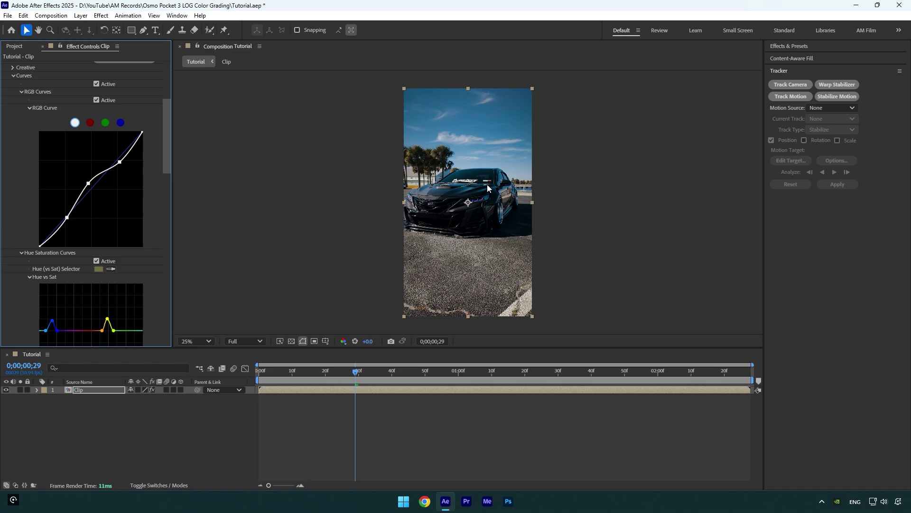
Compare the finished Lumetri grade against the original clip
left_click_drag(166, 161, 171, 98)
left_click(13, 69)
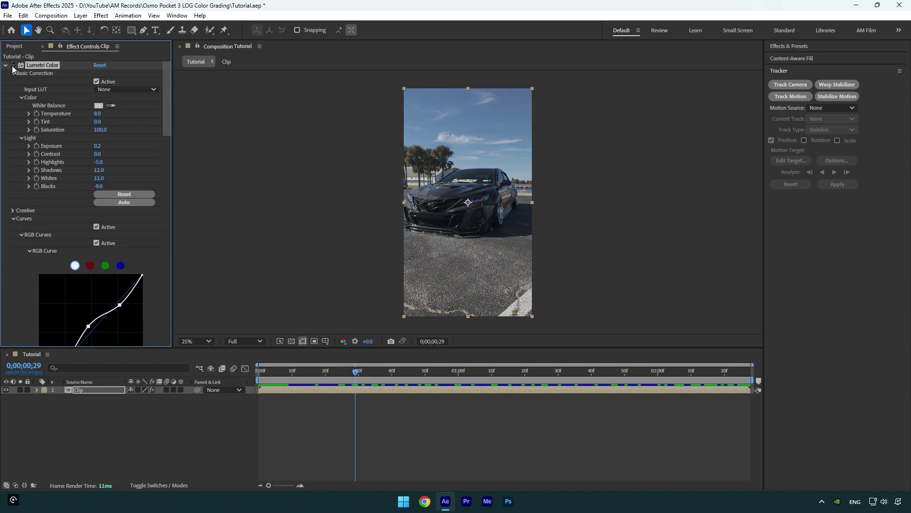
left_click(12, 69)
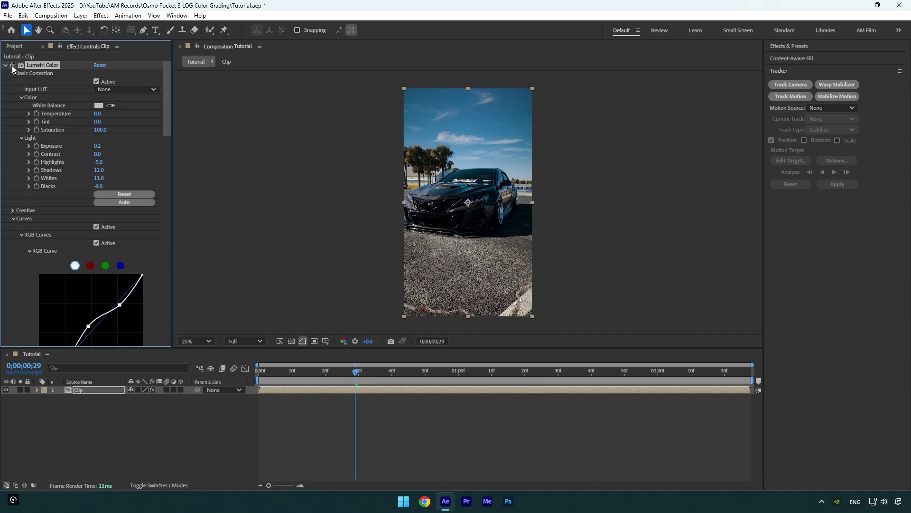